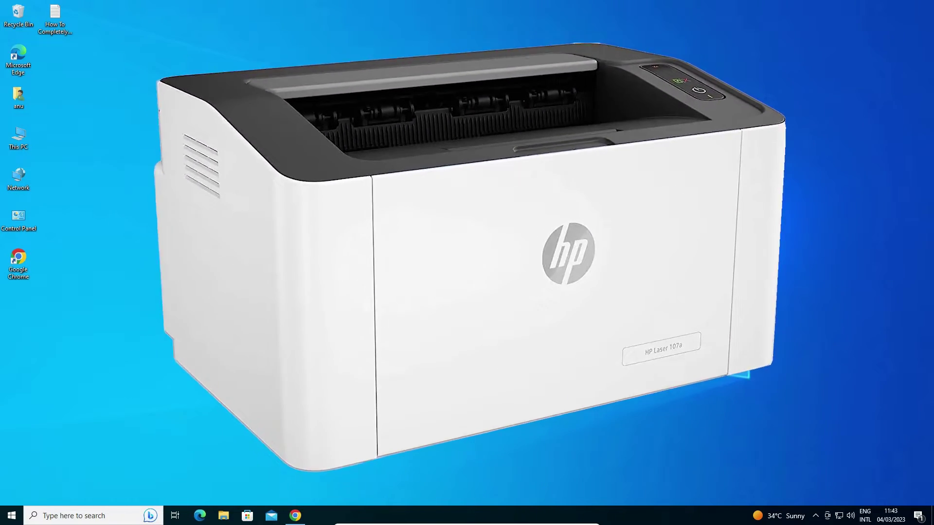
- Bring Chrome back and rerun the HP Laser 107a driver search on Google
click(303, 517)
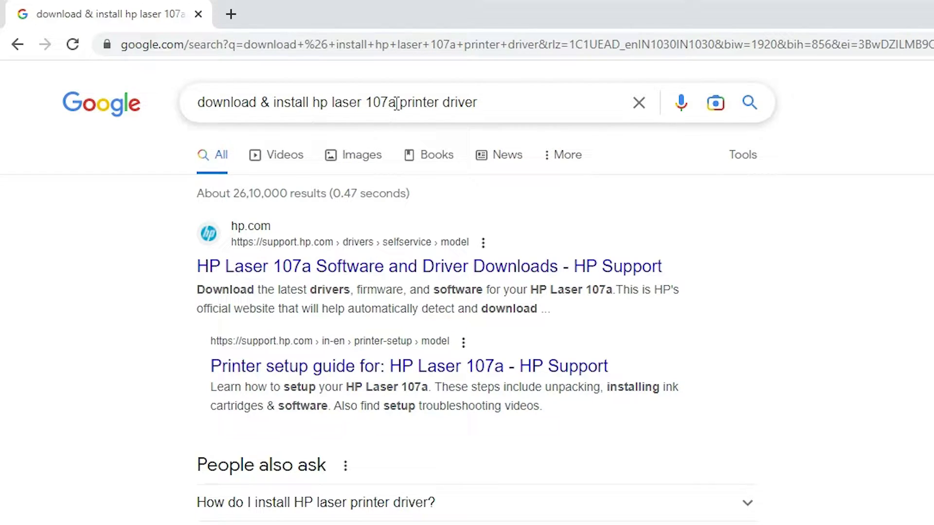
click(485, 103)
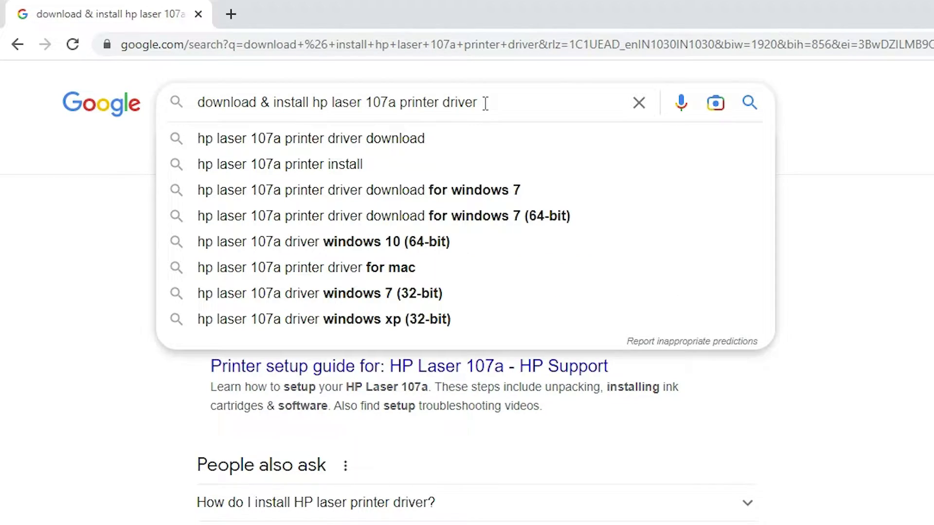
key(Return)
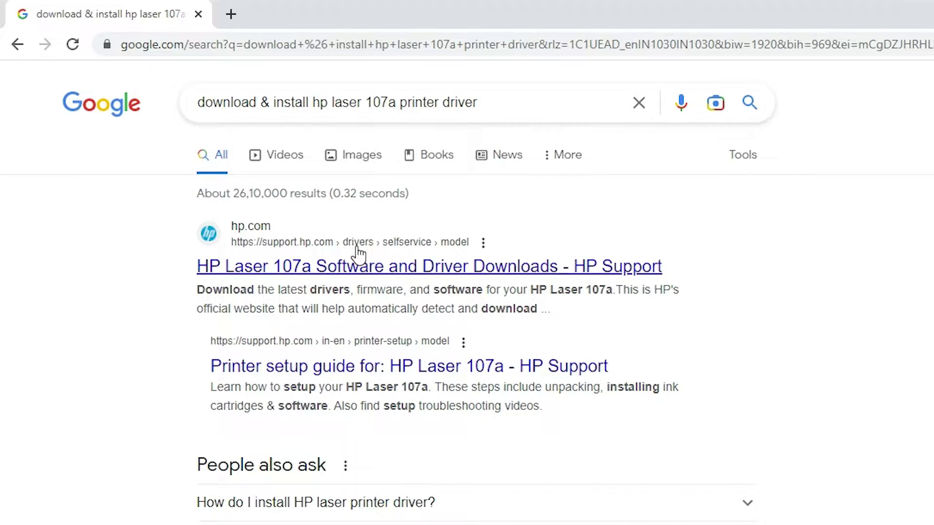
- Open the HP Support result in a new tab and download the 48.3 MB Full Solution Software and Drivers package
right_click(318, 267)
click(345, 281)
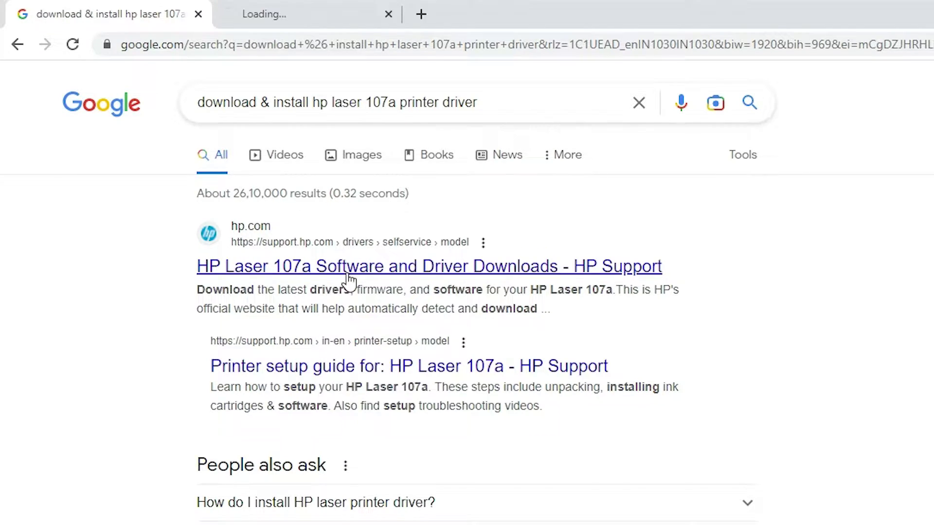
click(264, 9)
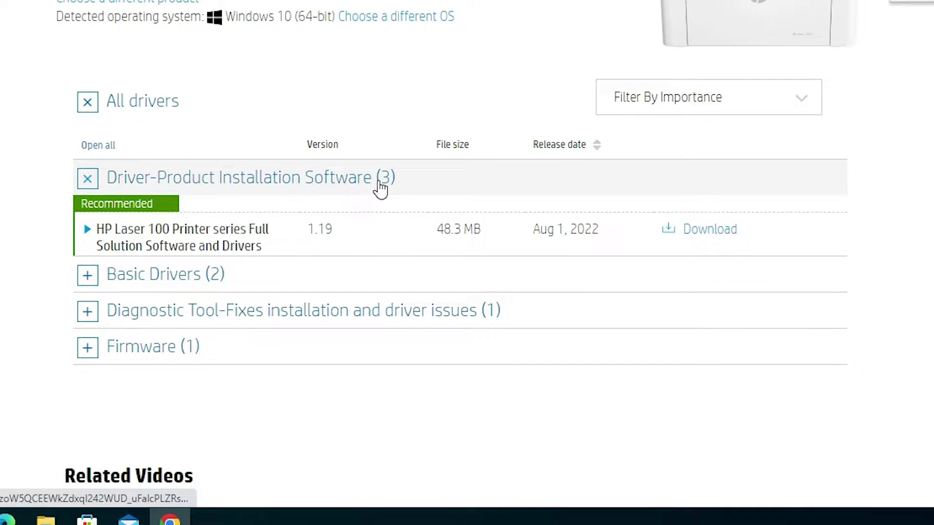
click(723, 235)
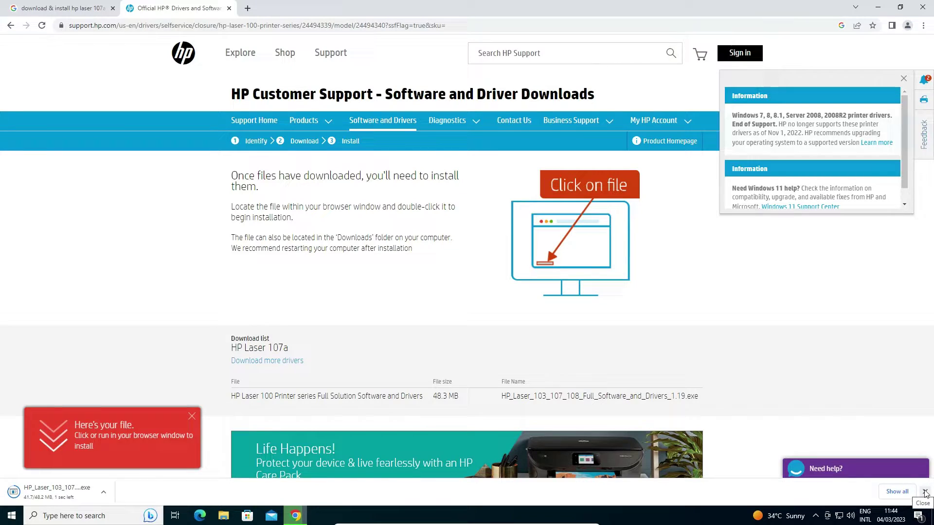
- Show the downloaded HP installer in its Downloads folder and minimise Chrome
click(909, 492)
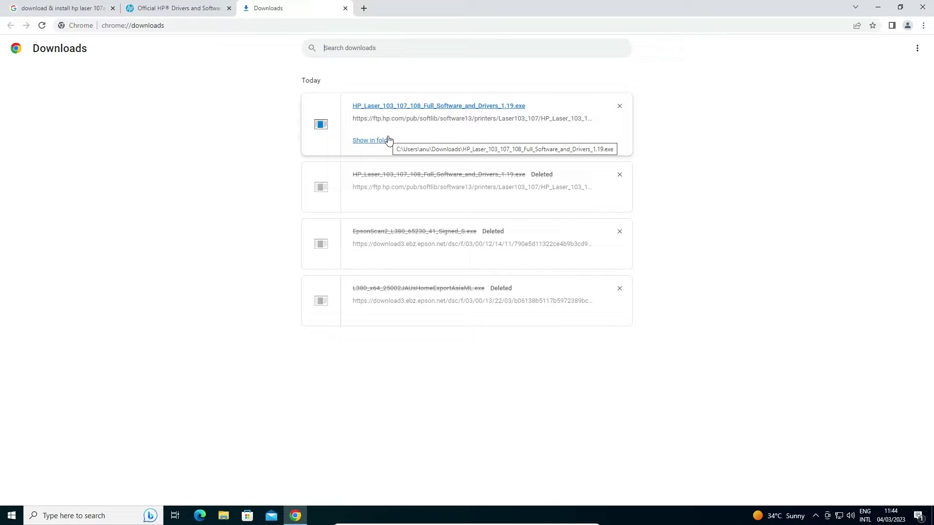
click(387, 141)
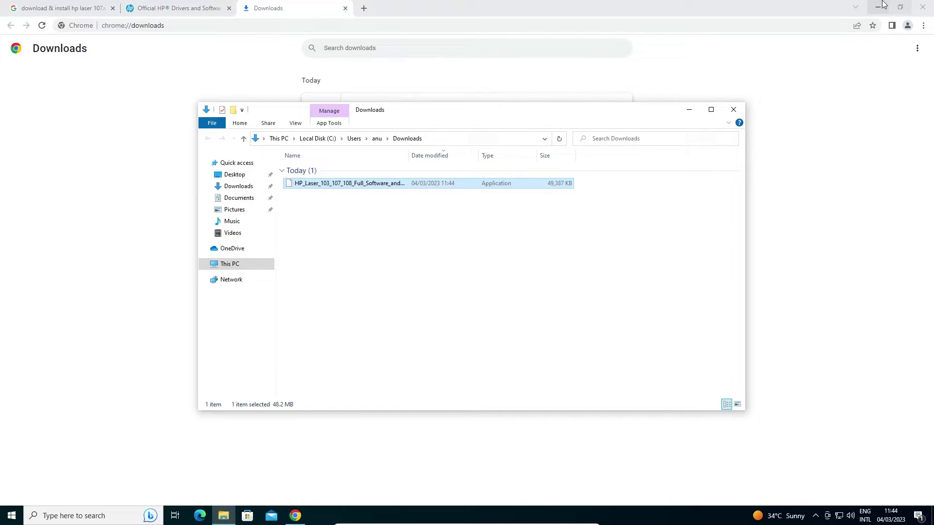
click(878, 7)
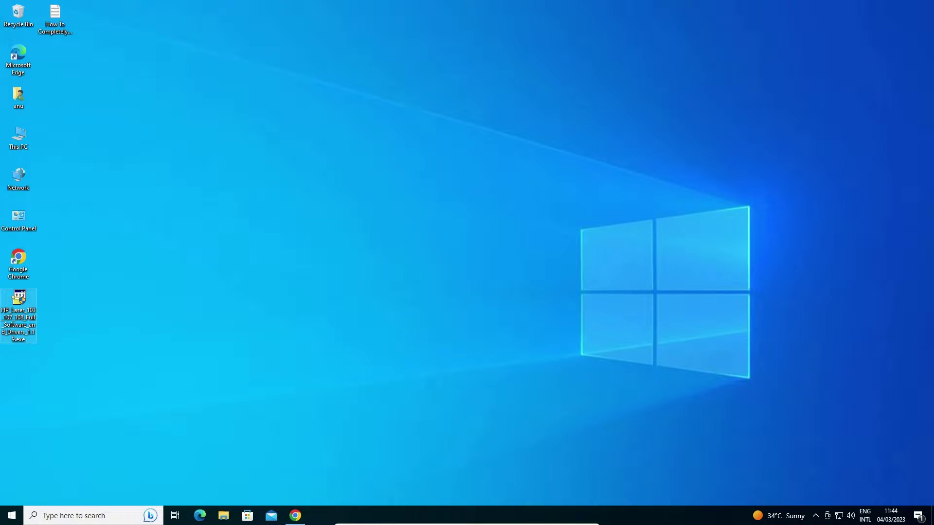
- Extract HP_Laser_103_107_108_Full_Software_and_Drivers_1.19.exe with WinRAR into a same-named desktop folder
mouse_move(24, 297)
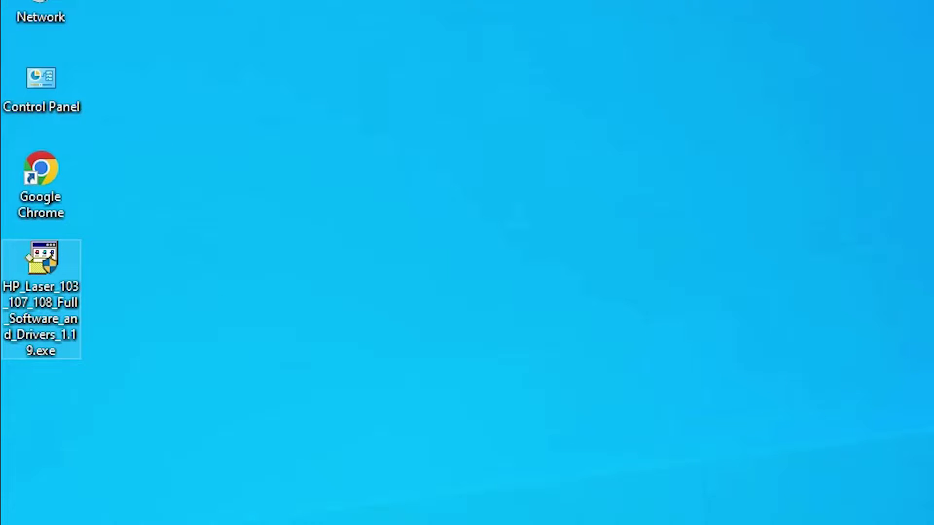
mouse_move(48, 313)
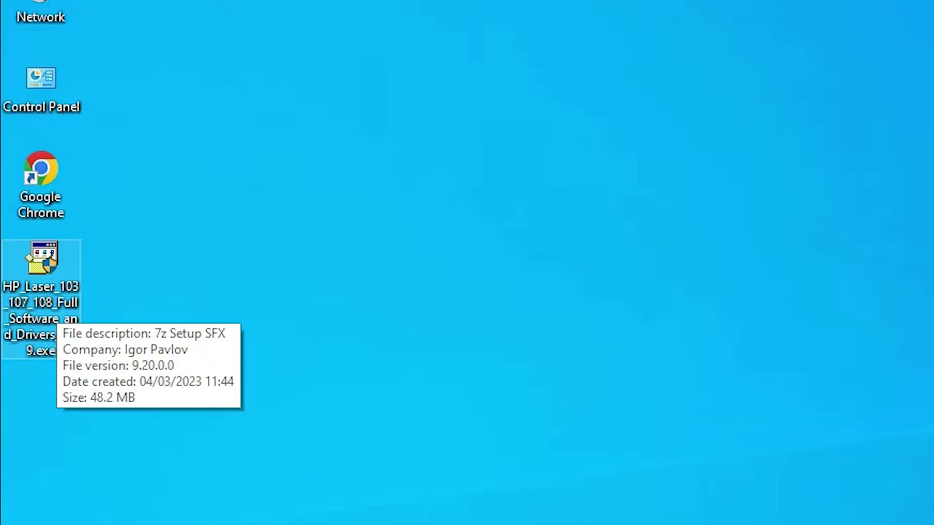
right_click(77, 266)
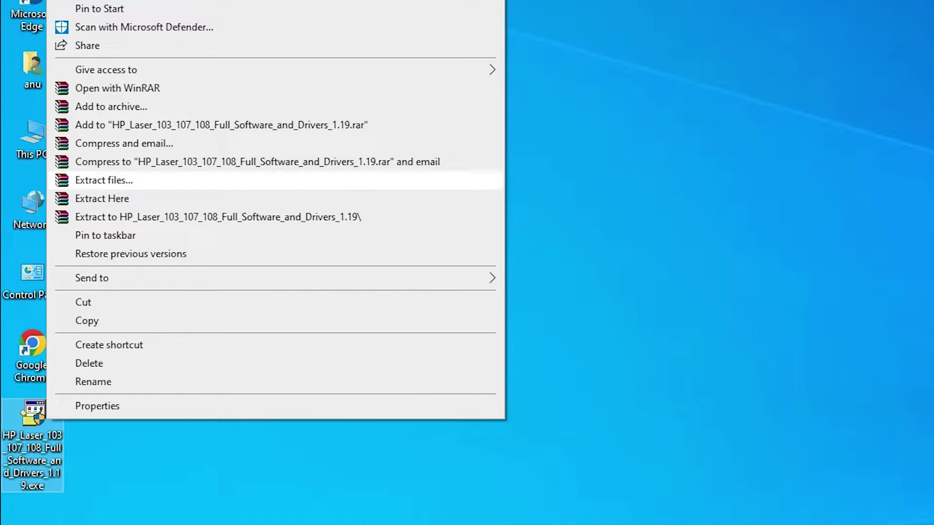
click(104, 180)
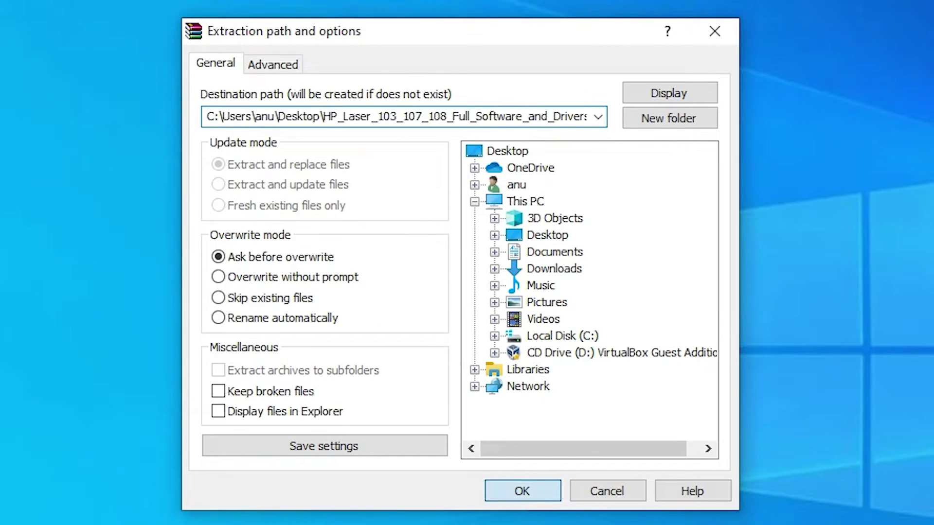
key(Return)
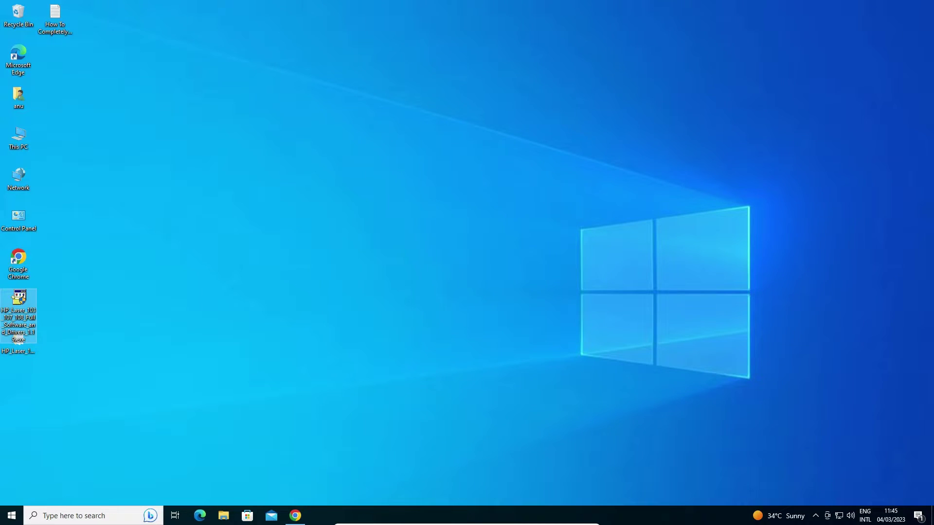
double_click(19, 340)
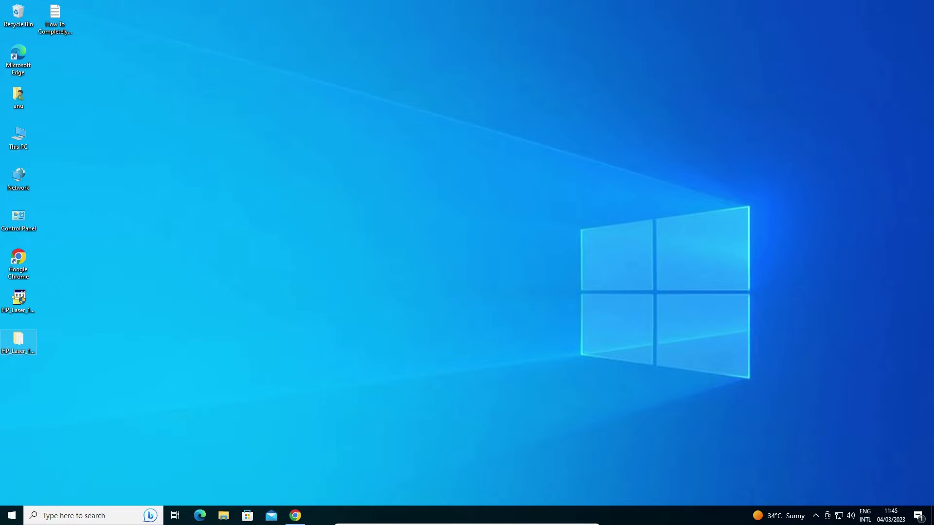
double_click(18, 340)
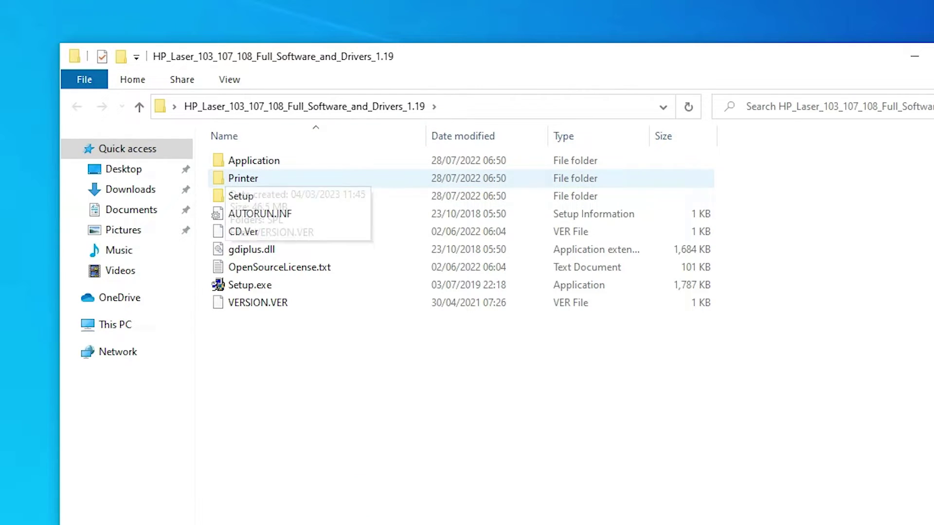
double_click(243, 178)
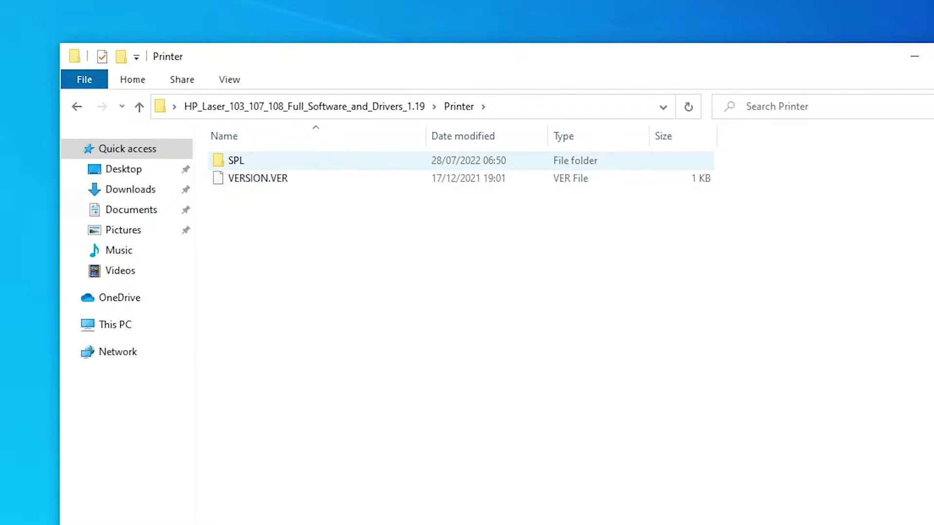
double_click(236, 161)
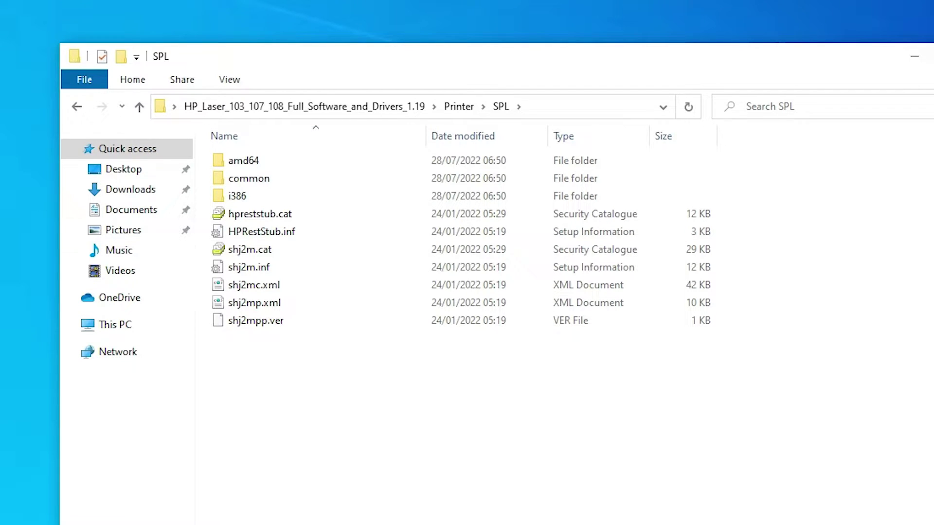
click(933, 56)
- Find Control Panel through Start search and go to Devices and Printers
click(12, 515)
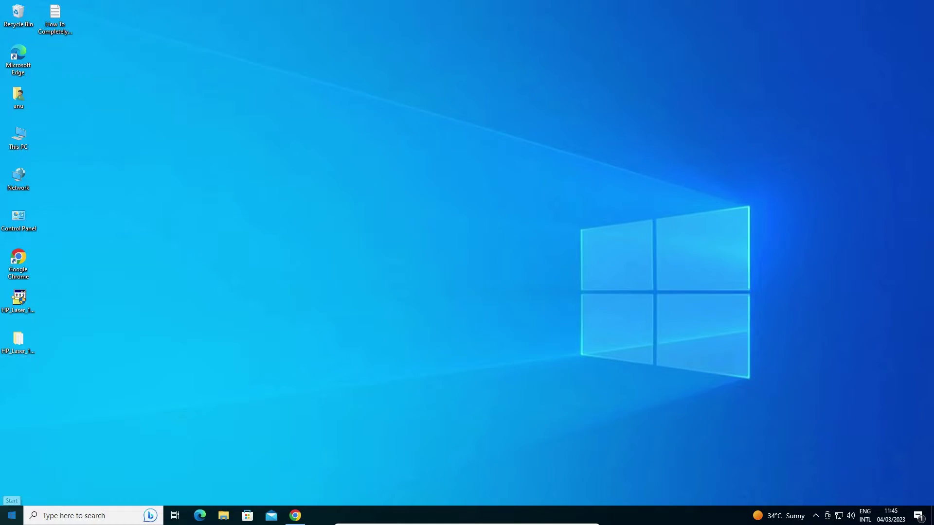
click(12, 516)
text(co)
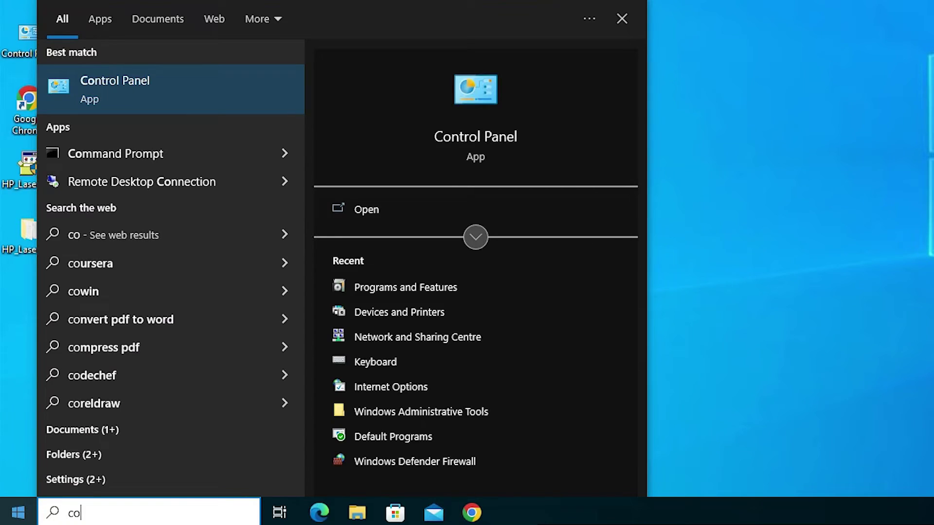
click(115, 89)
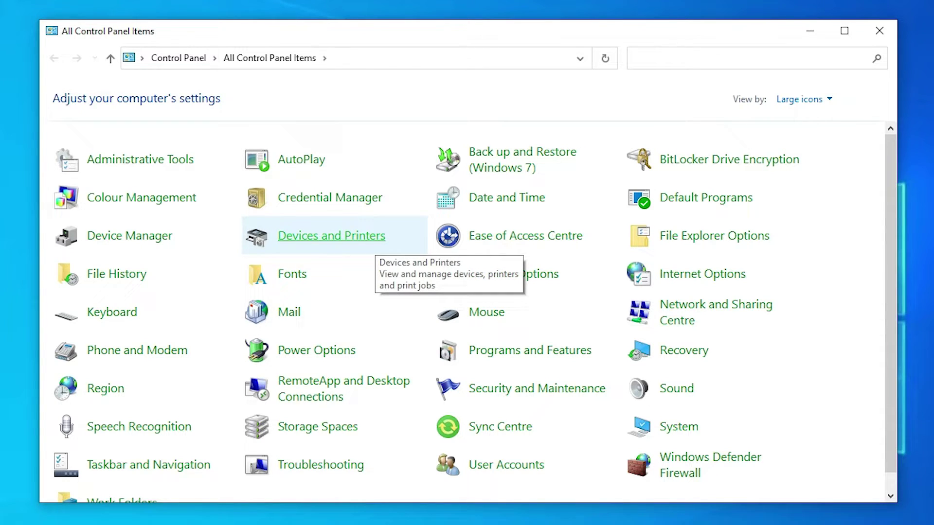
click(372, 243)
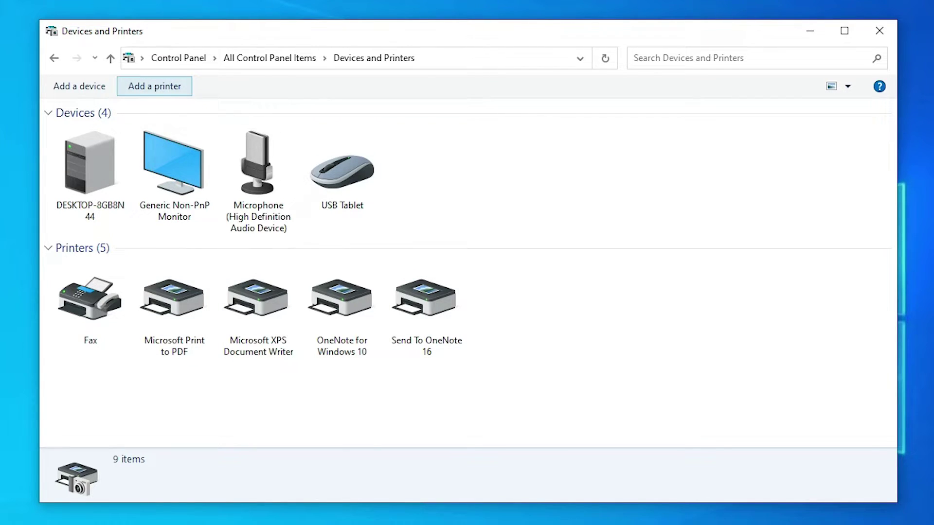
- Start adding a printer and choose the local or manual-settings route to reach the port page
click(168, 88)
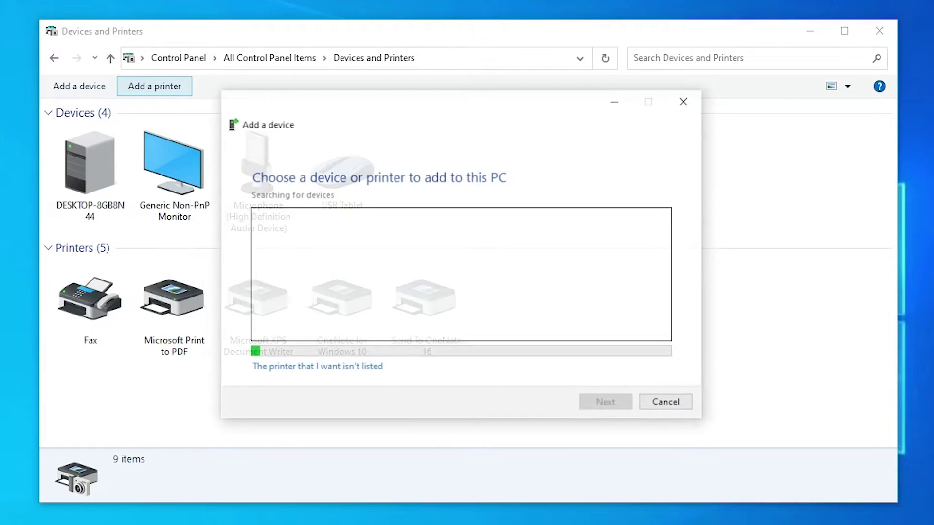
click(810, 31)
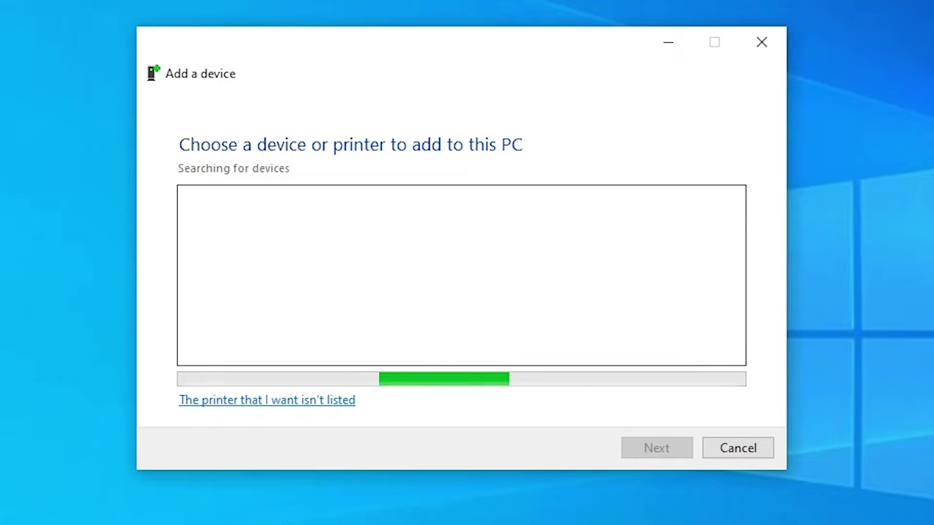
click(267, 400)
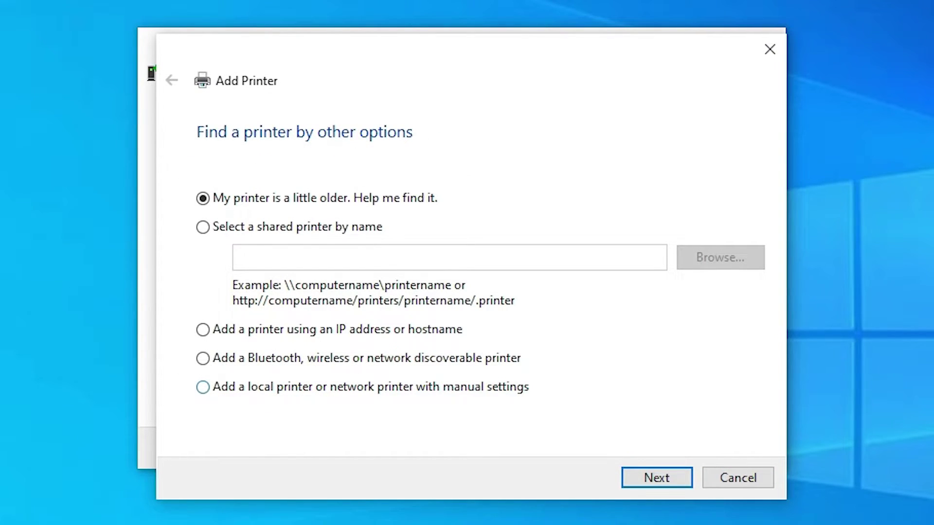
click(203, 387)
click(656, 478)
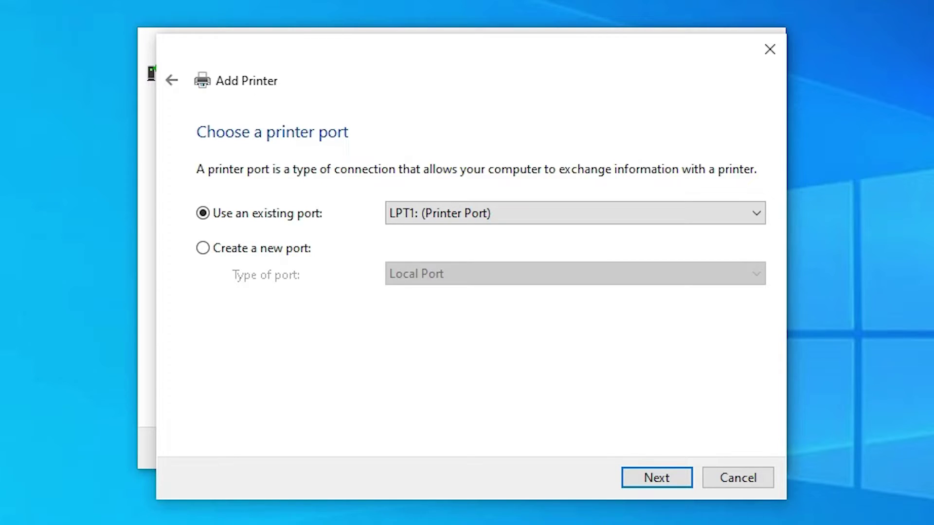
- Use existing port USB001 (Local Port) and continue to the driver page
click(575, 213)
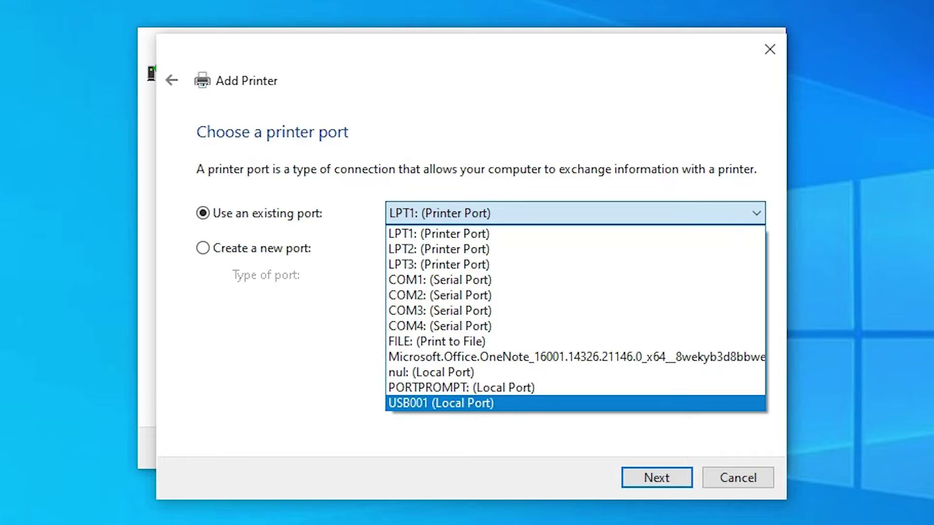
click(486, 403)
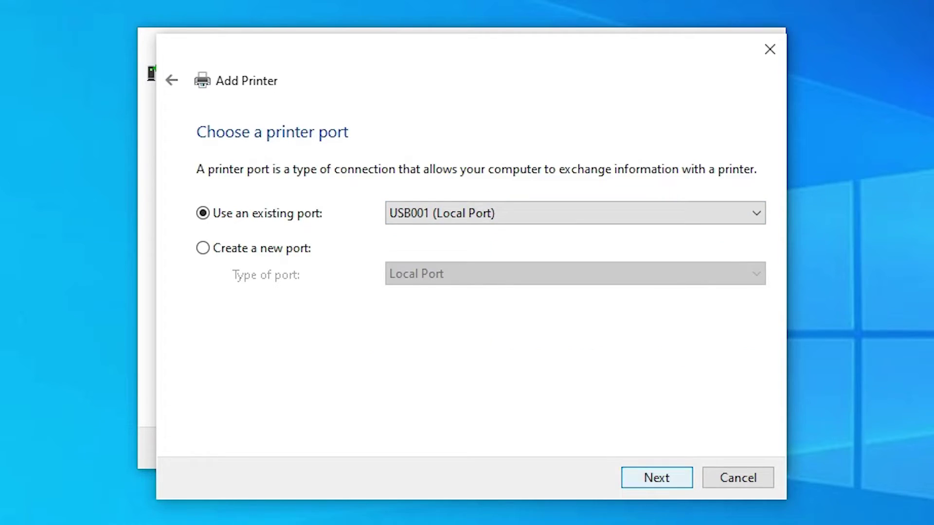
key(Return)
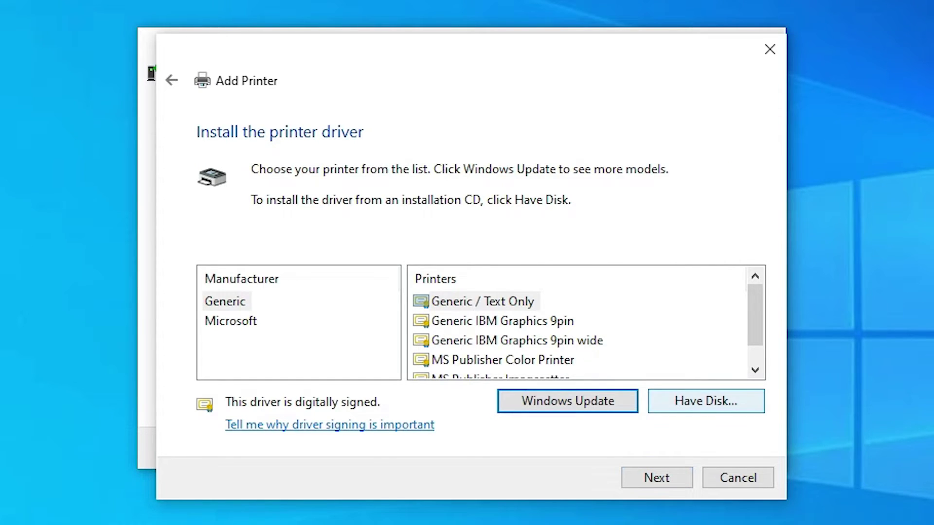
- Load the HP Laser 103 107 108 driver via Have Disk from HPRestStub.inf in the Printer\SPL folder
click(706, 401)
click(640, 372)
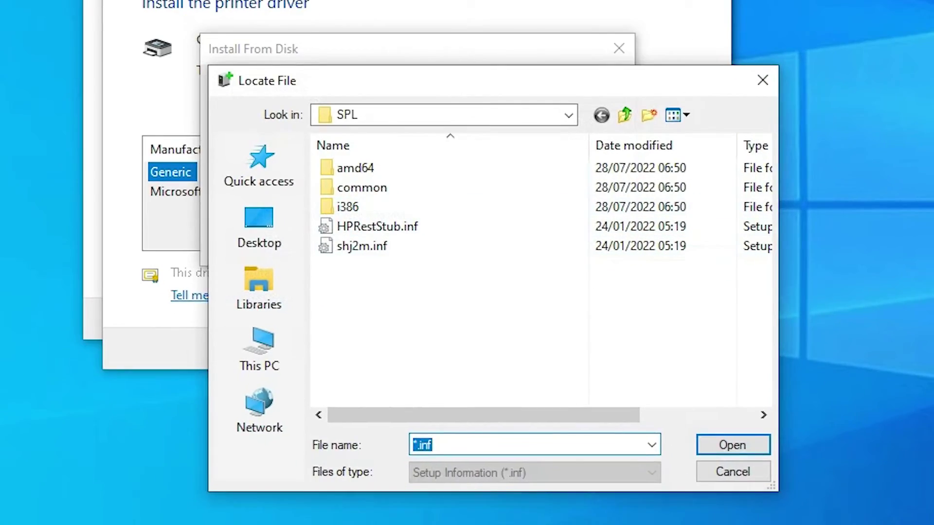
click(259, 226)
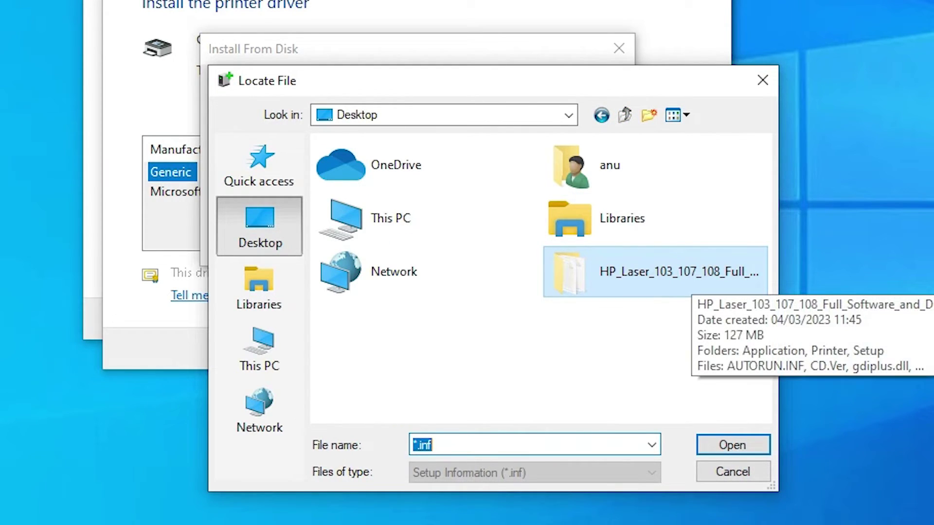
double_click(691, 273)
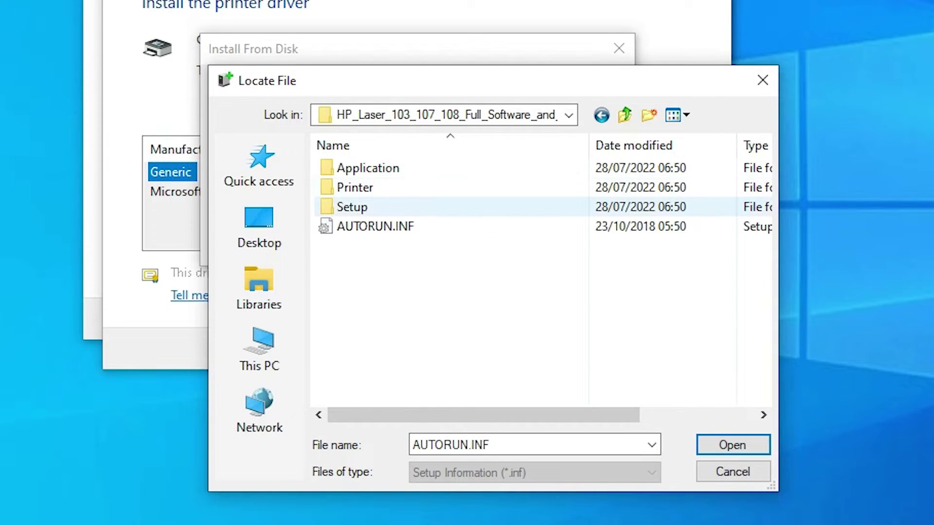
double_click(390, 194)
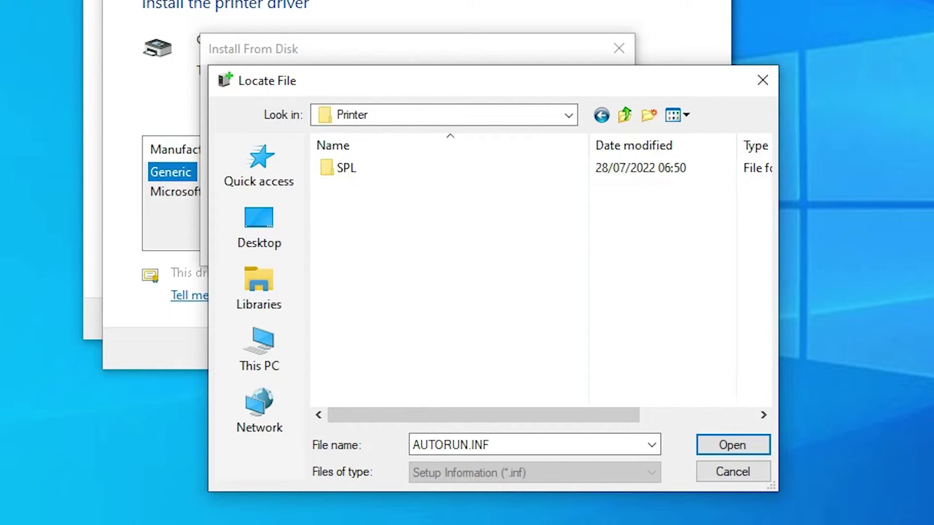
double_click(347, 170)
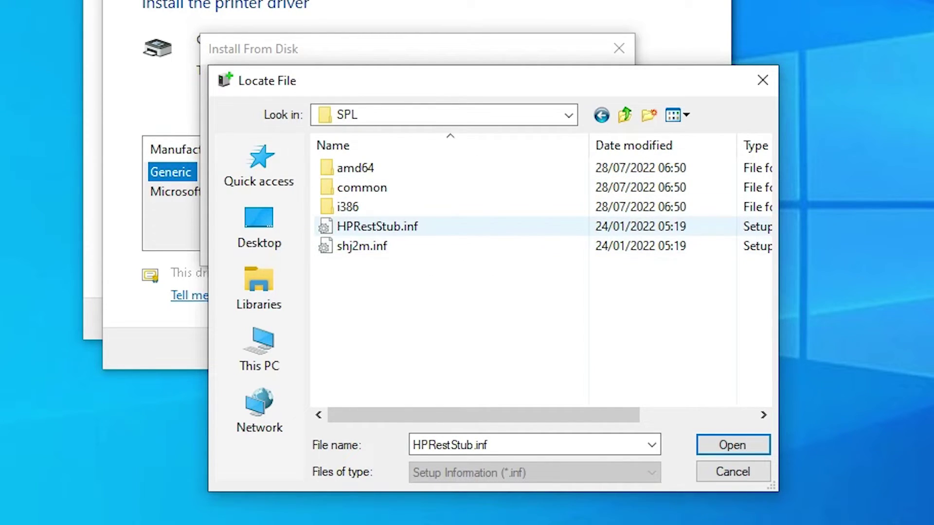
double_click(410, 227)
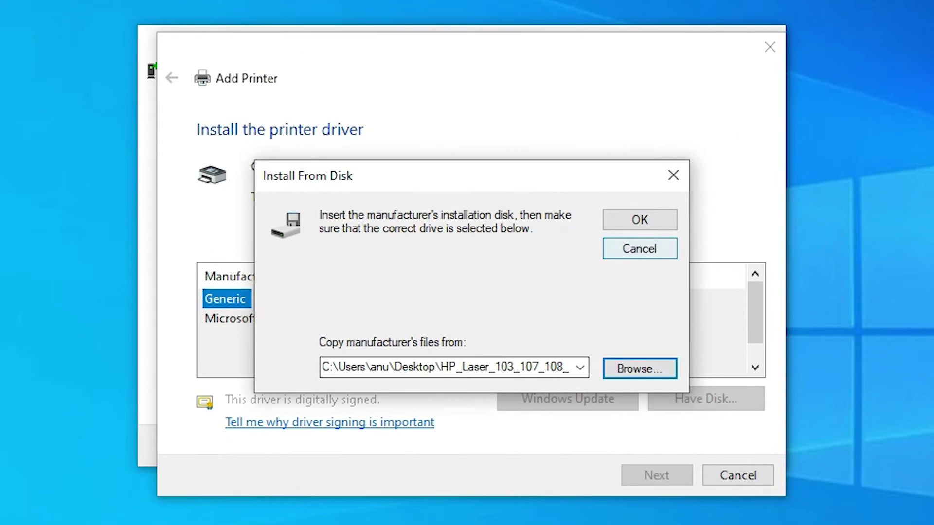
click(585, 92)
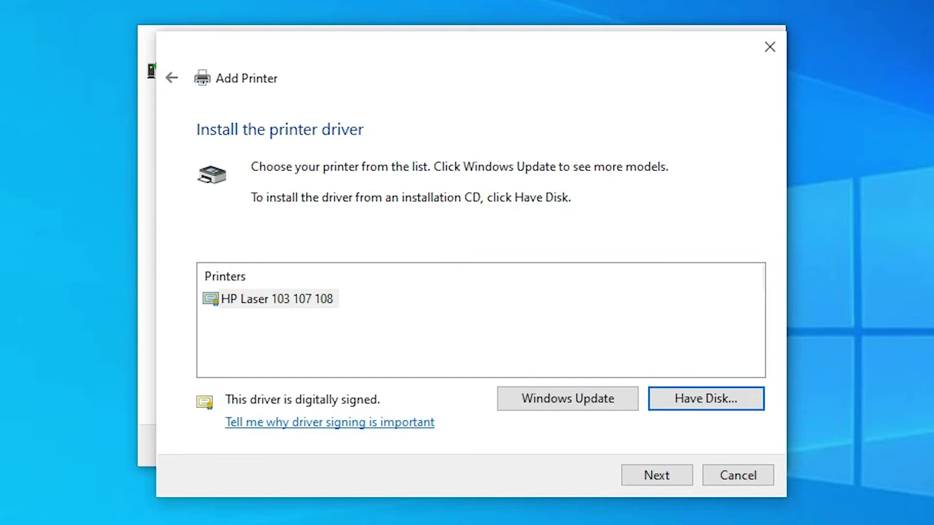
- Select the HP Laser 103 107 108 driver and rename the printer to HP Laser 107a
click(277, 299)
key(Return)
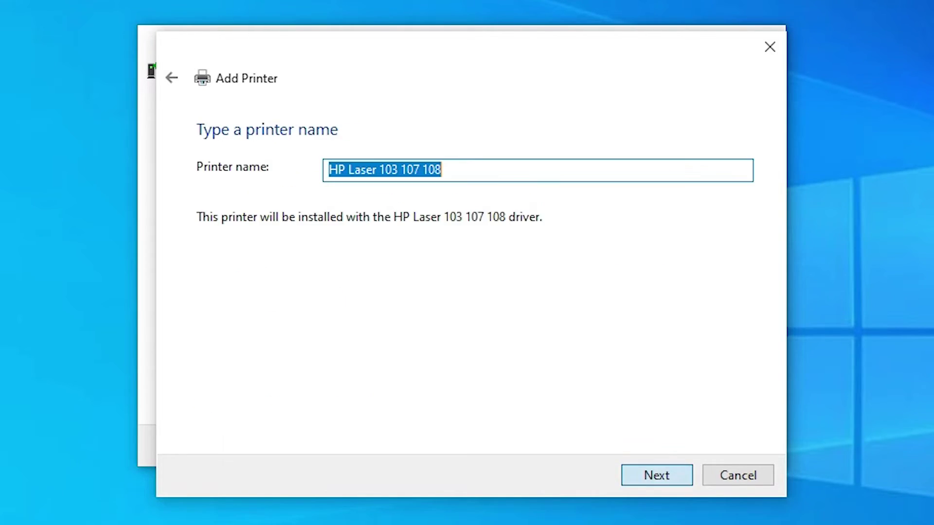
click(442, 170)
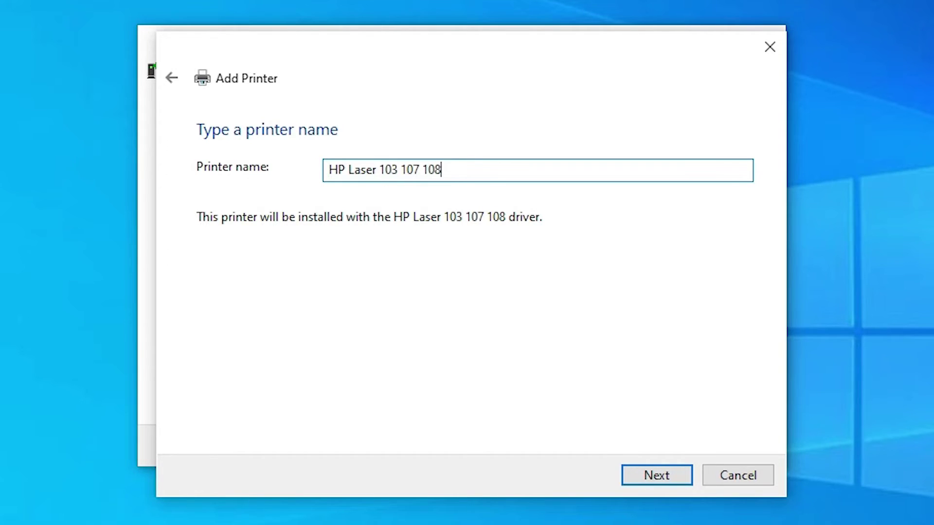
double_click(440, 170)
key(BackSpace)
key(BackSpace)
key(BackSpace)
key(BackSpace)
key(BackSpace)
key(BackSpace)
- Install the printer, allowing the driver installation at the UAC prompt
key(Return)
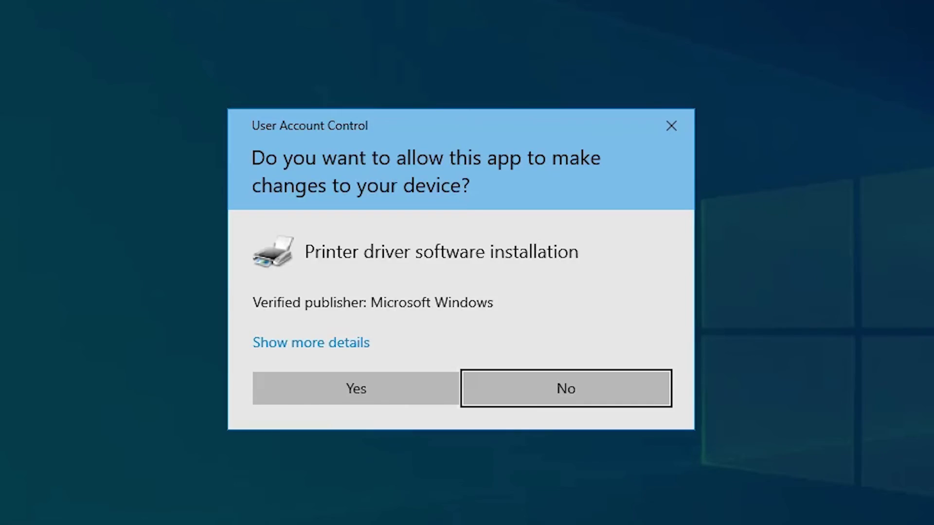
key(Left)
key(Return)
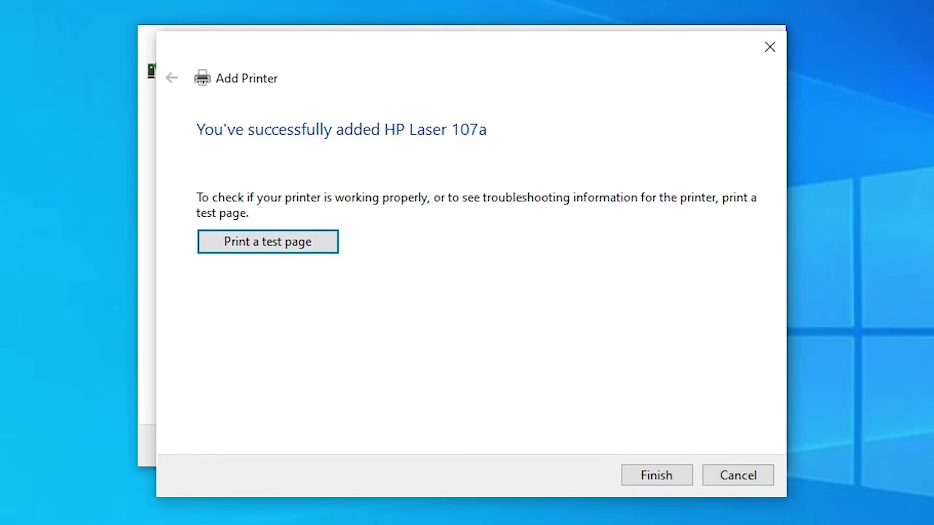
- Finish the wizard and confirm HP Laser 107a appears in Devices and Printers
click(657, 475)
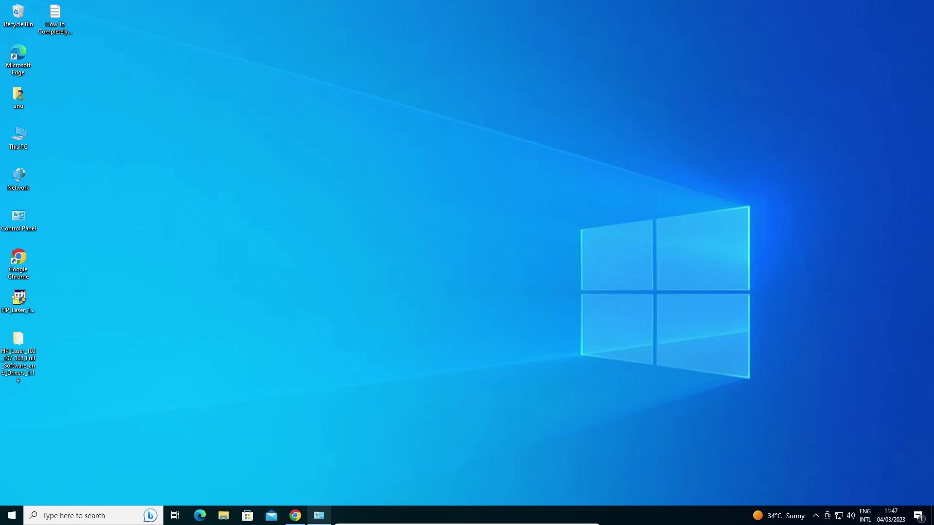
click(319, 516)
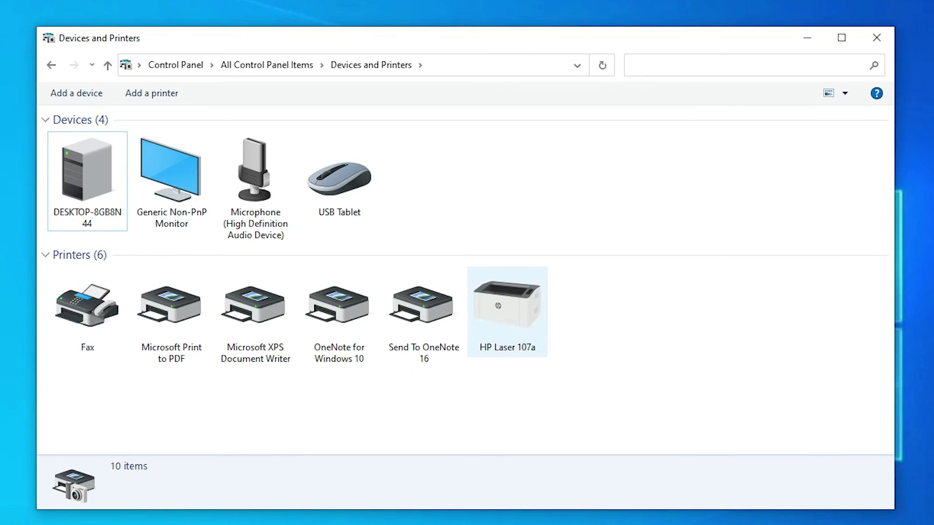
mouse_move(531, 355)
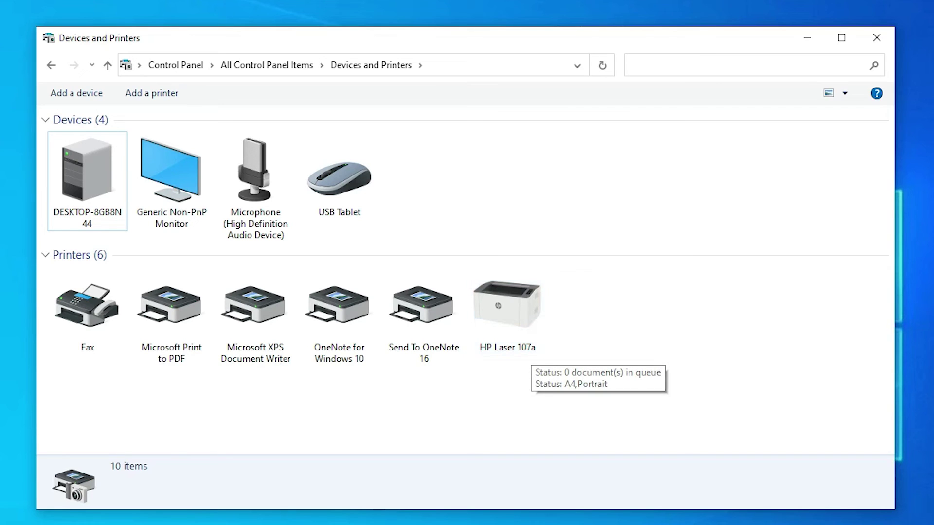